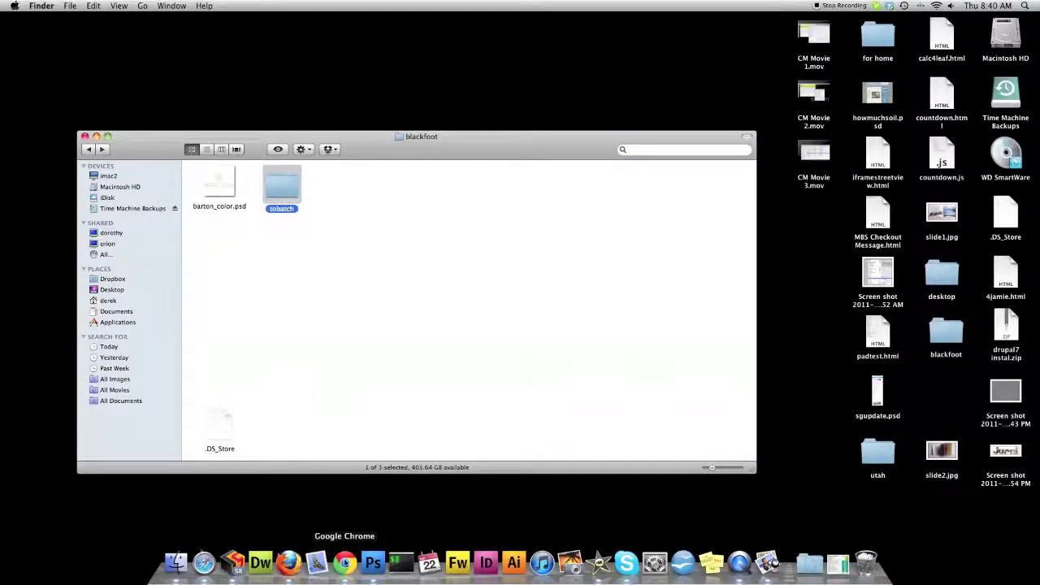
Bring Photoshop to the front over the Finder's blackfoot folder window.
left_click(373, 564)
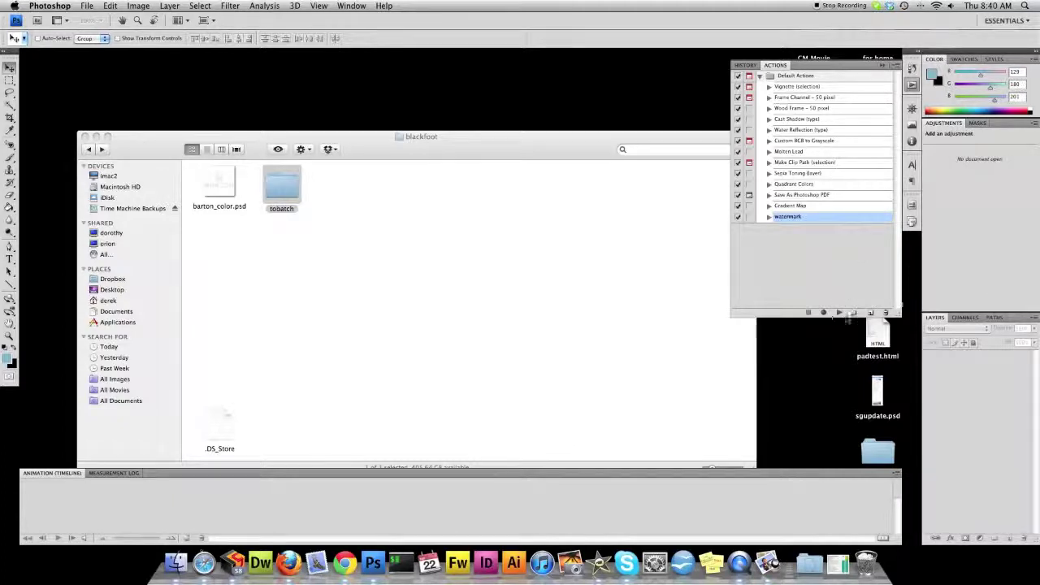
left_click(87, 6)
Open the recent lake photo IMG_1826.JPG and start a new action.
mouse_move(106, 61)
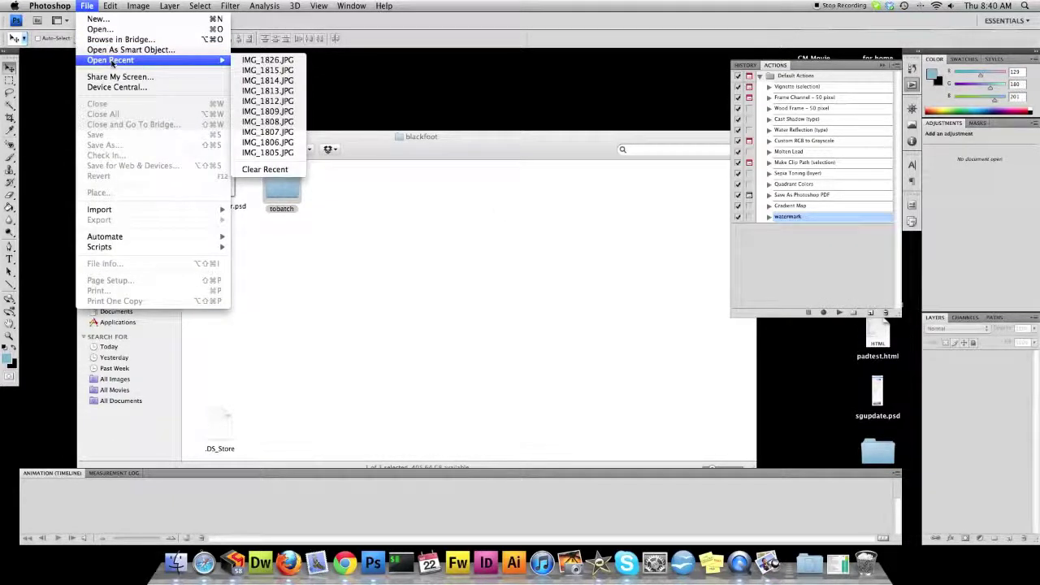
left_click(244, 61)
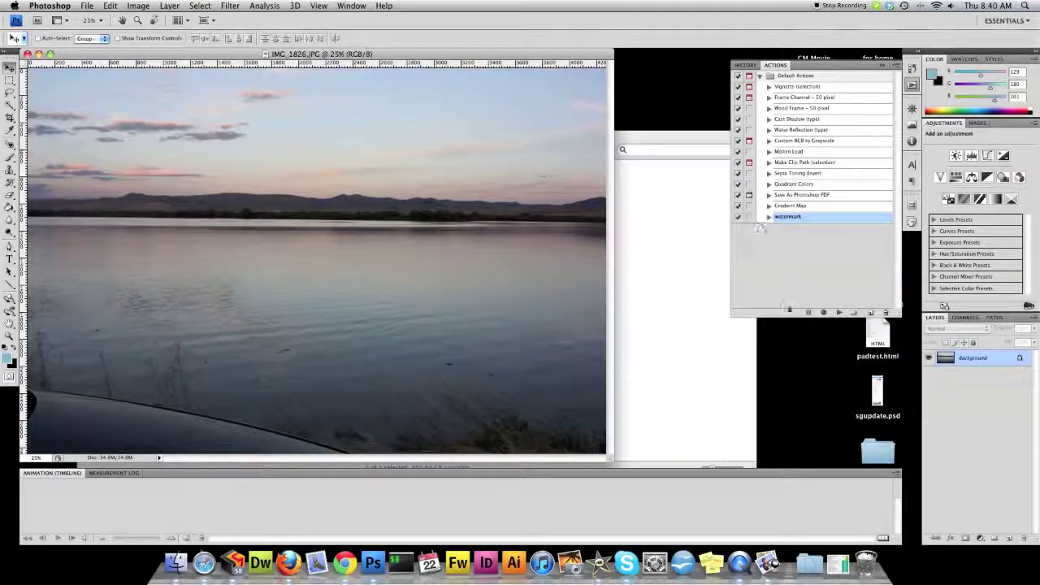
left_click(870, 313)
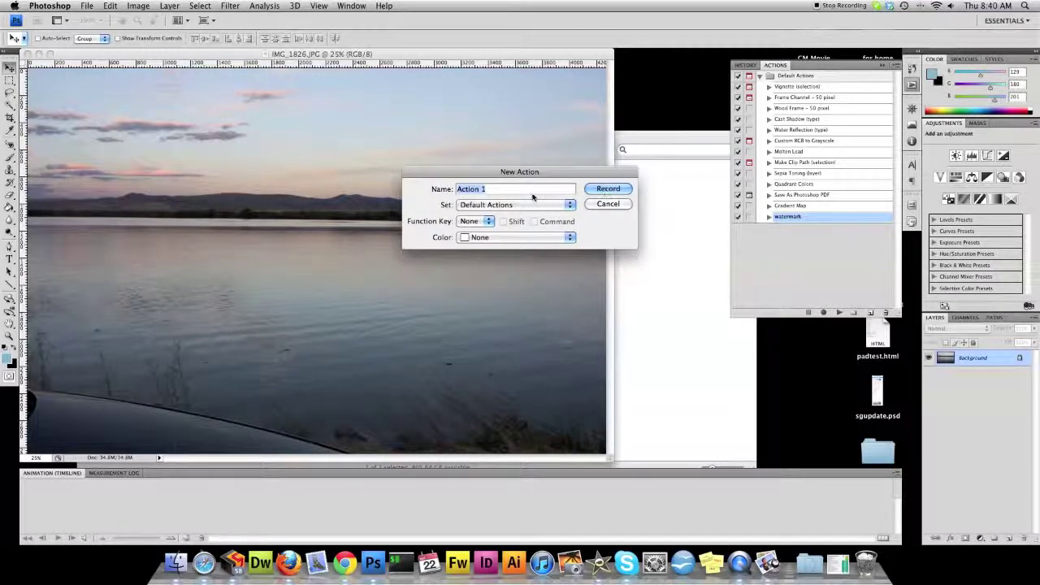
Name the new action bartonwatermark and begin recording it.
type("bartonwatermark")
key("Return")
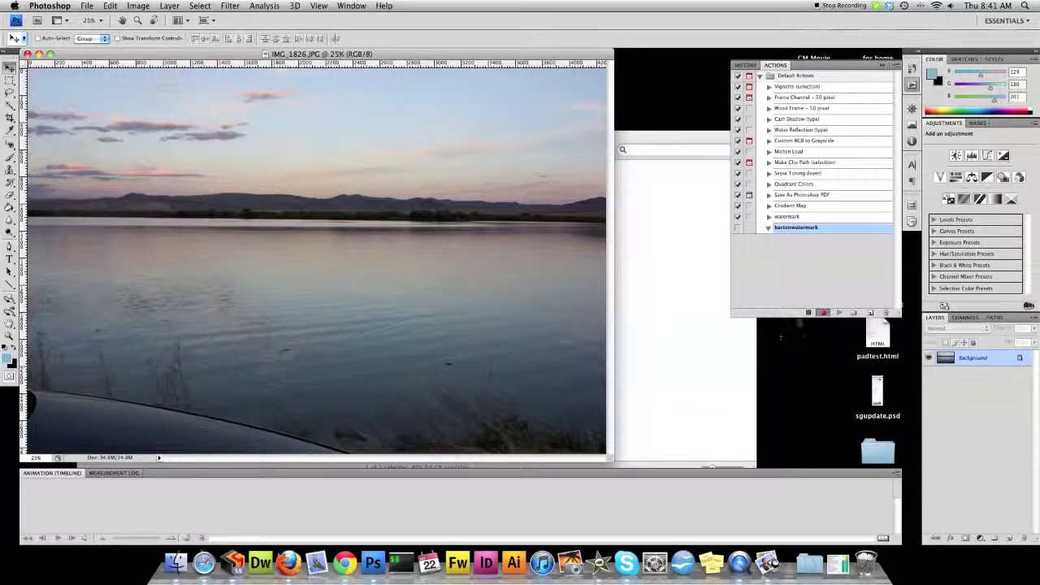
Place barton_color.psd into the photo, shrink it and commit it at the bottom-right corner.
left_click(84, 4)
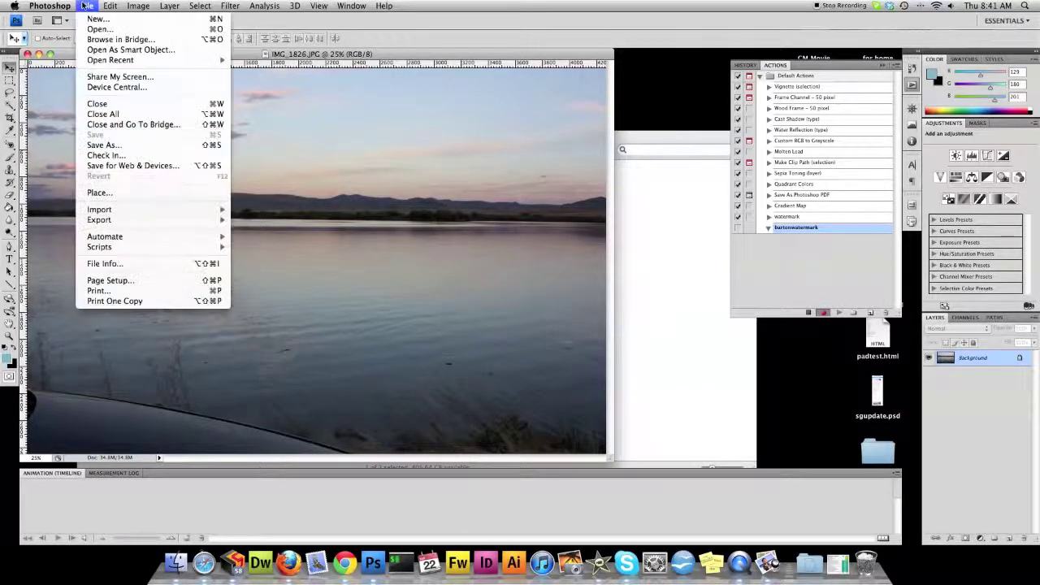
left_click(133, 194)
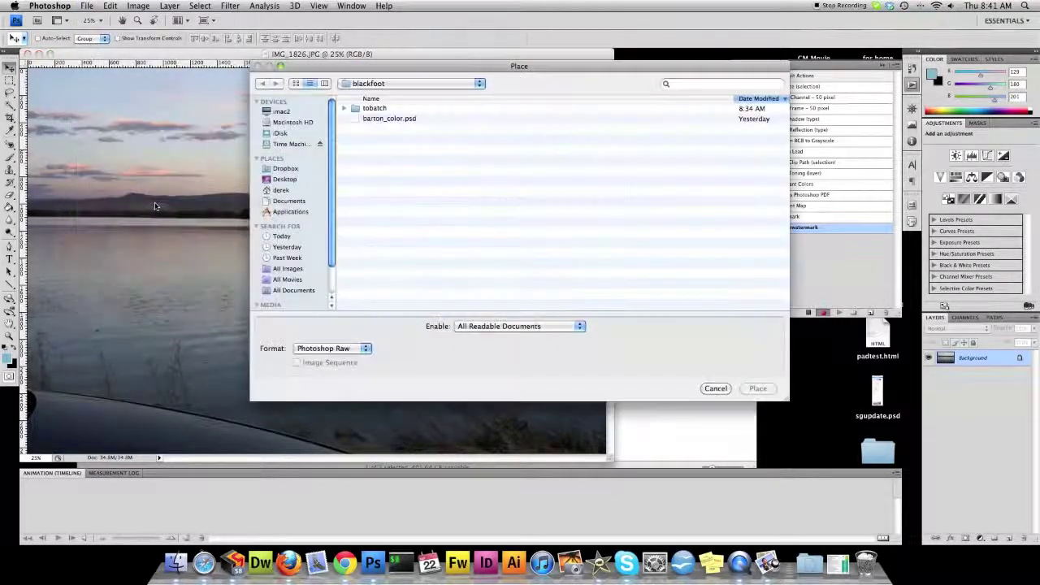
left_click(368, 118)
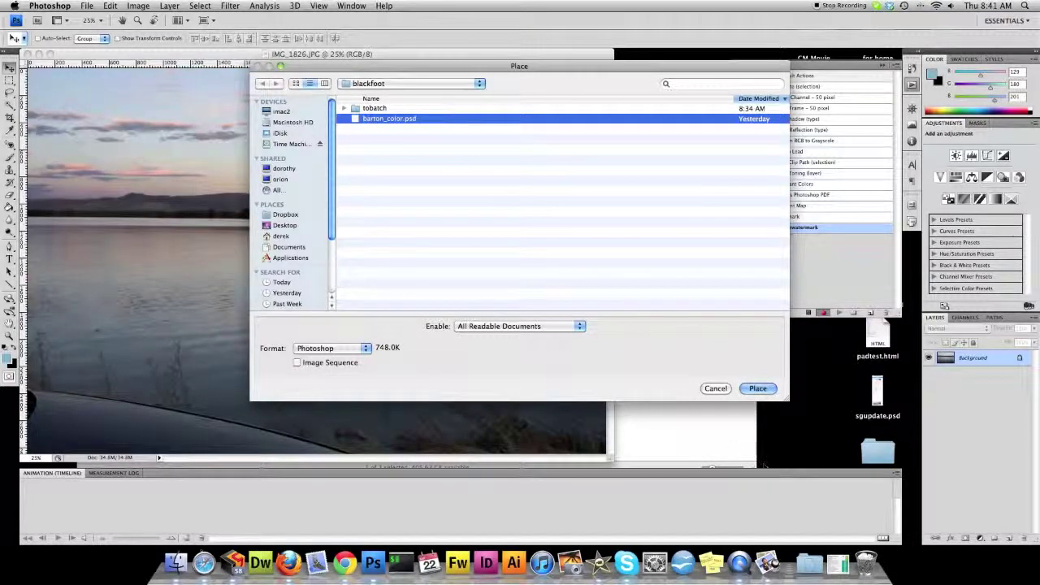
key("Return")
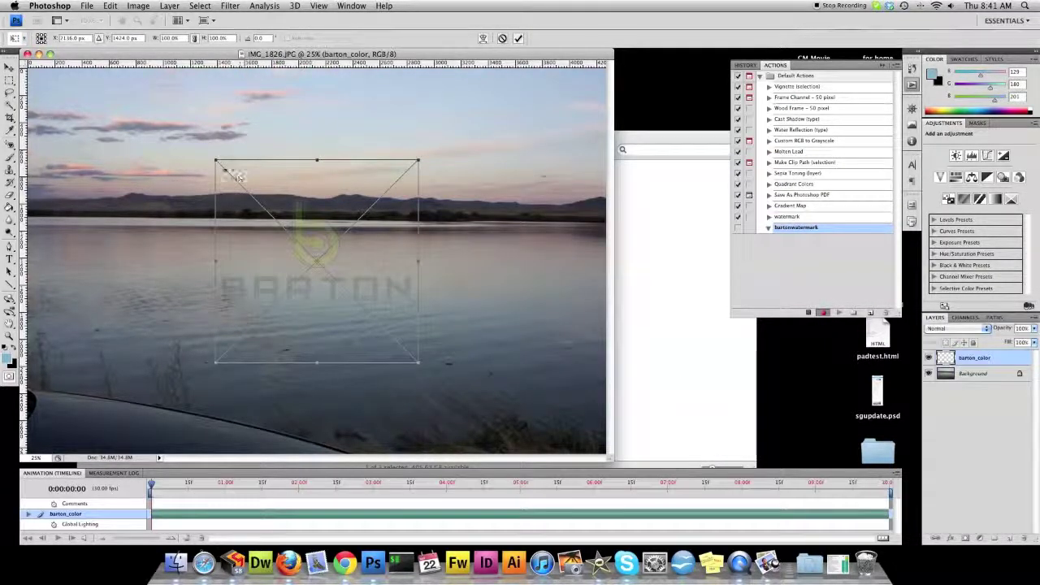
left_click_drag(220, 164, 264, 245)
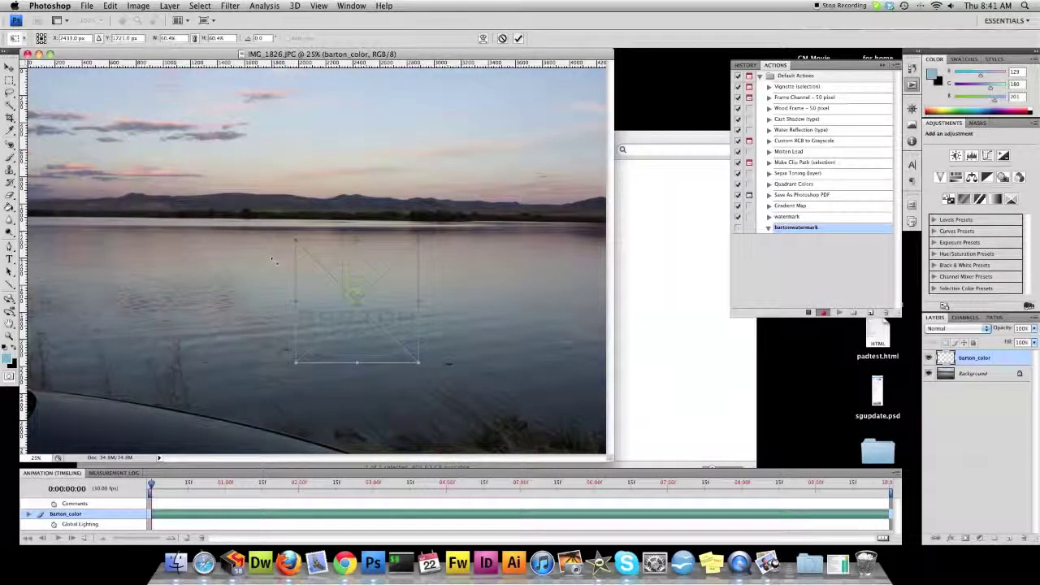
left_click_drag(347, 269, 513, 365)
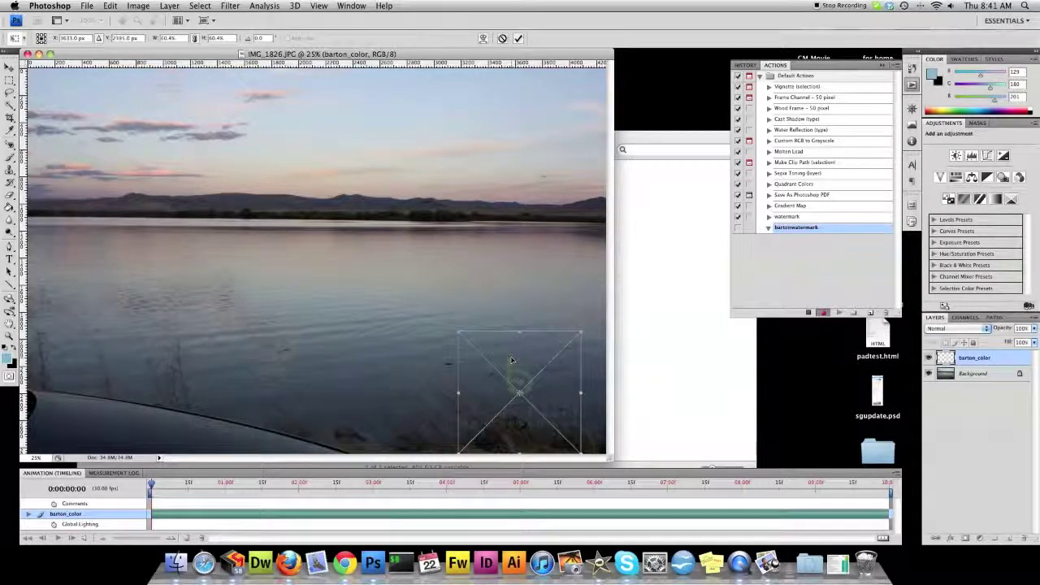
key("Return")
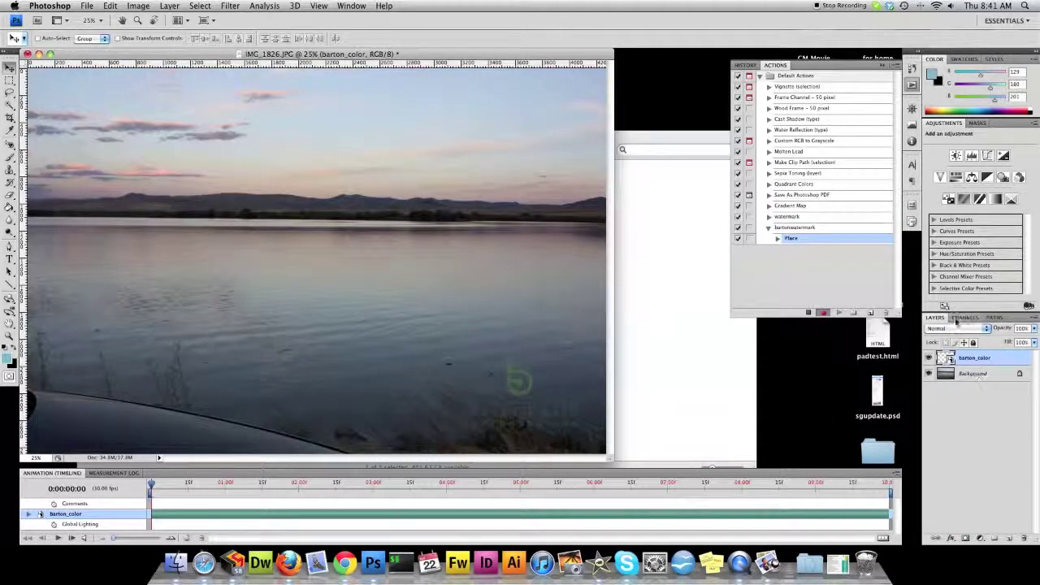
Give the watermark layer Hard Light blending, then flatten the image to a single Background.
left_click(959, 329)
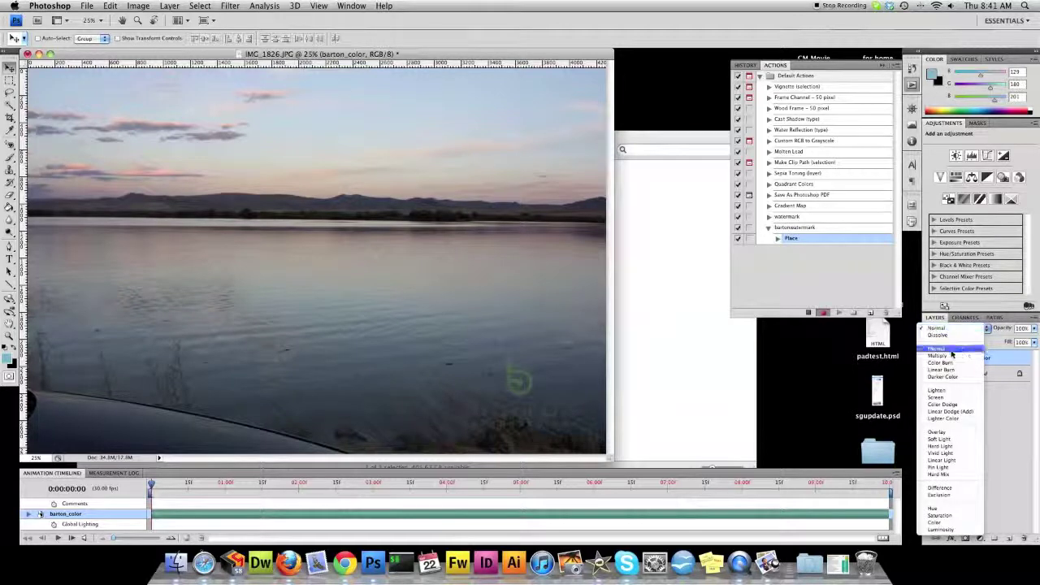
left_click(951, 446)
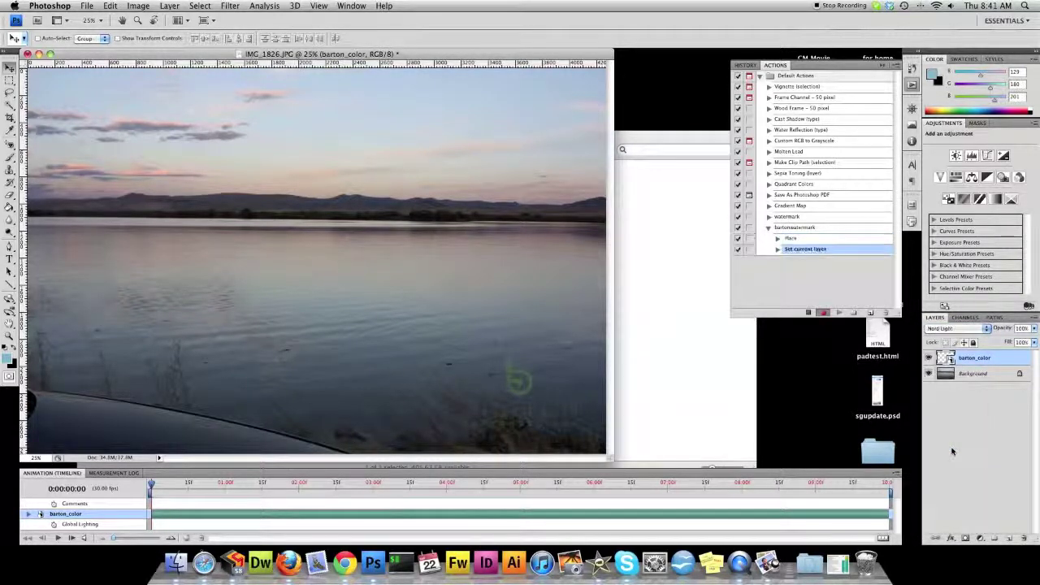
left_click(975, 372)
right_click(976, 372)
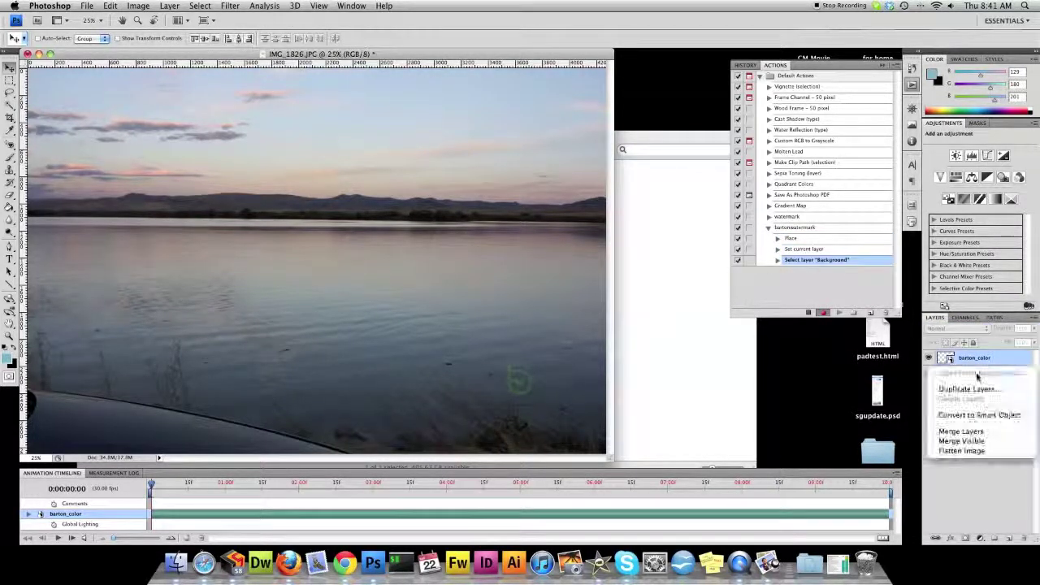
left_click(968, 450)
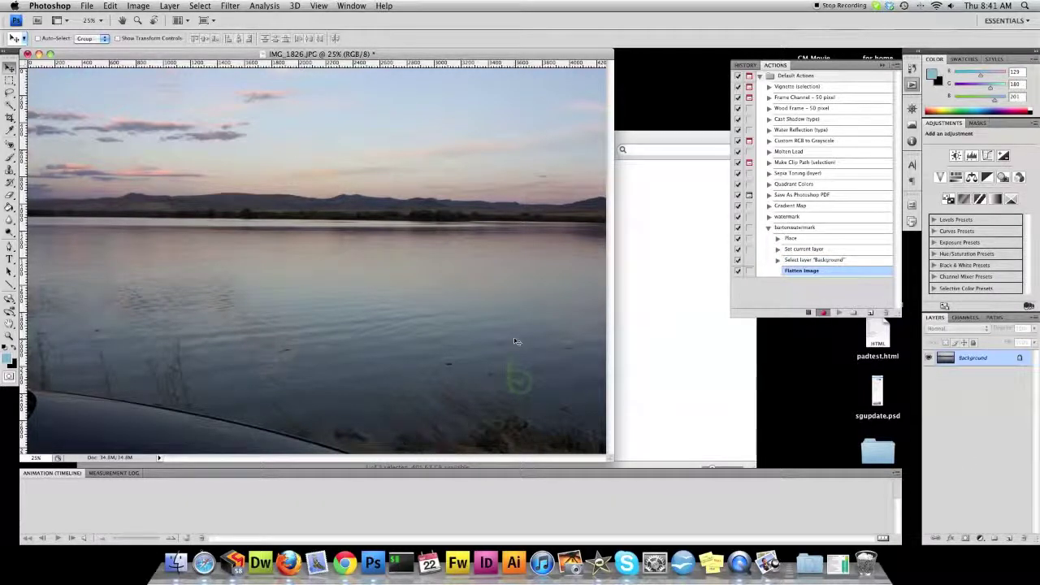
Resize the photo to 800 px wide in Image Size.
key("super+alt+i")
type("600")
key("Return")
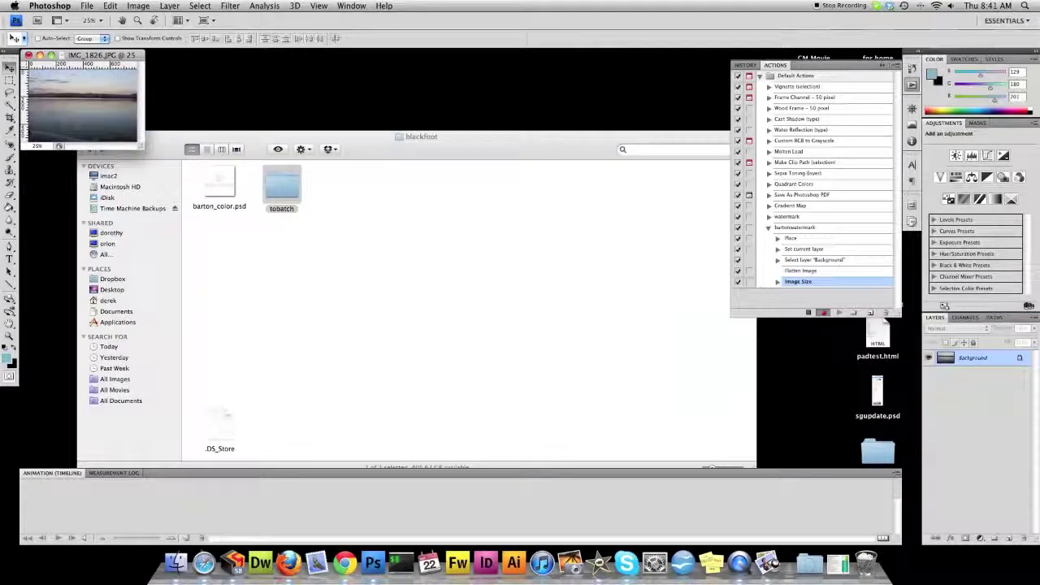
Save for Web as IMG_1826.jpg, a quality-90 JPEG, into the blackfoot folder.
key("super+alt+shift+s")
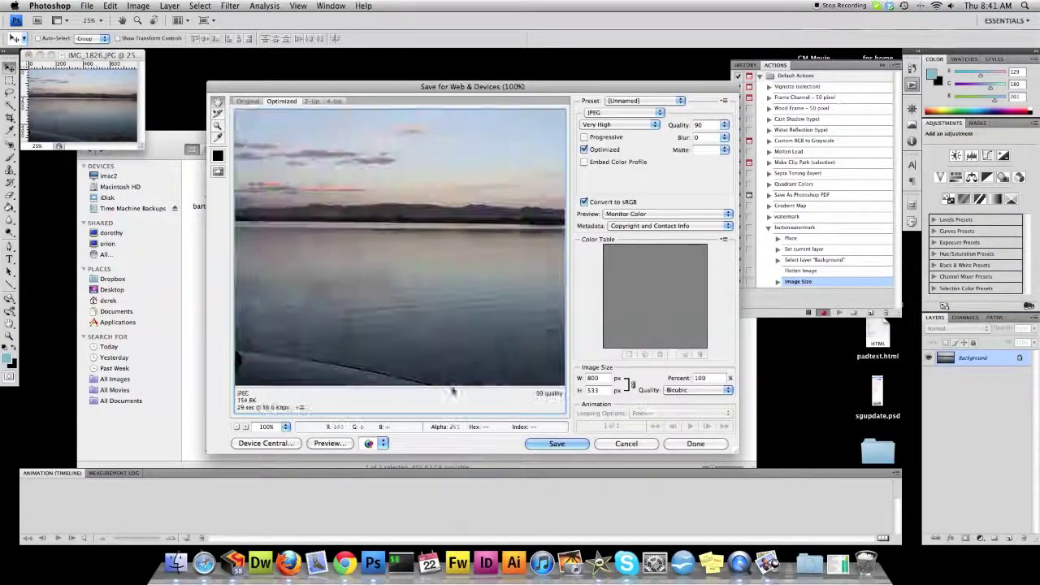
left_click(557, 444)
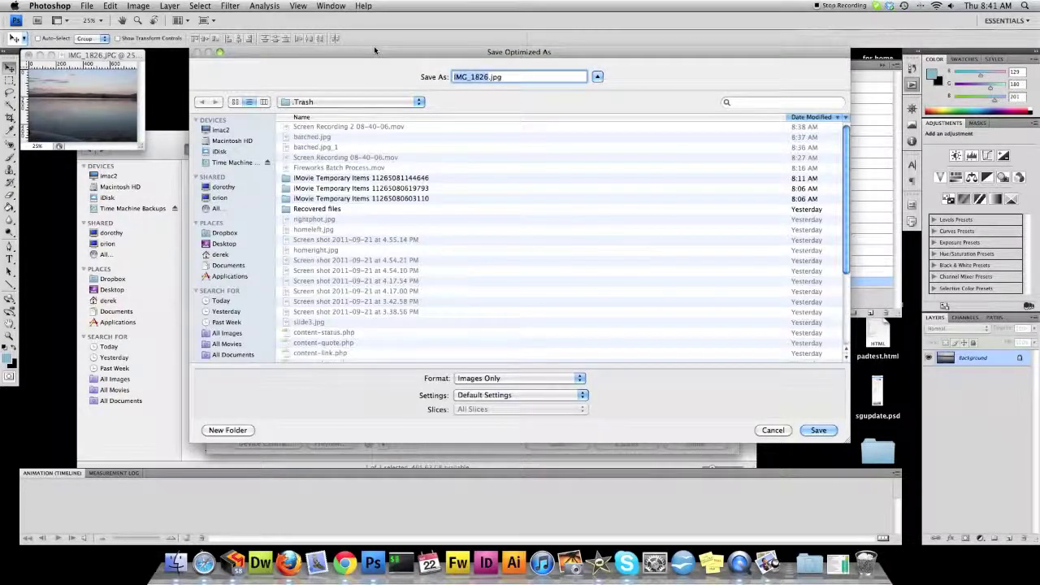
left_click(317, 103)
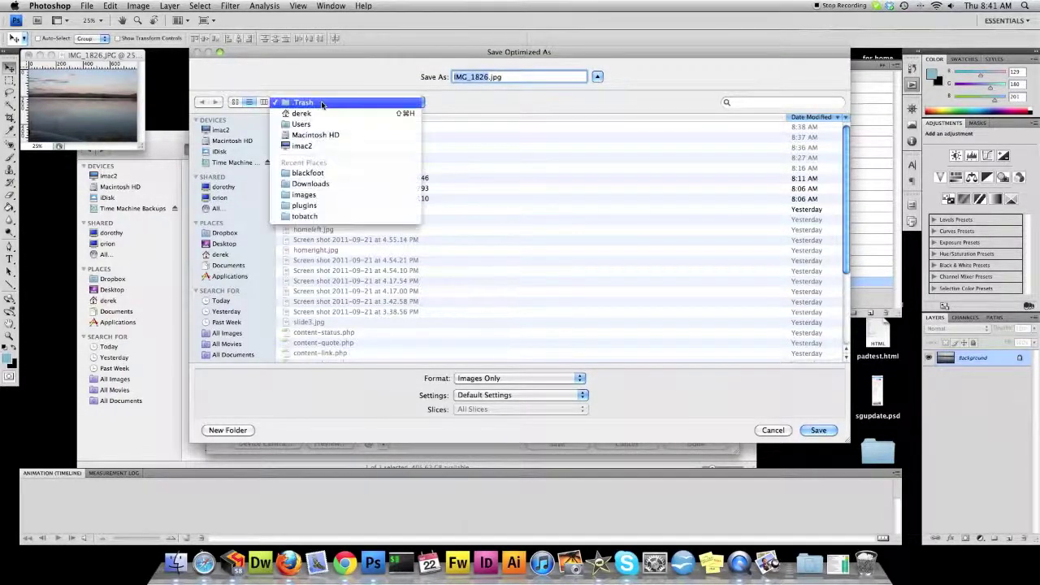
left_click(328, 174)
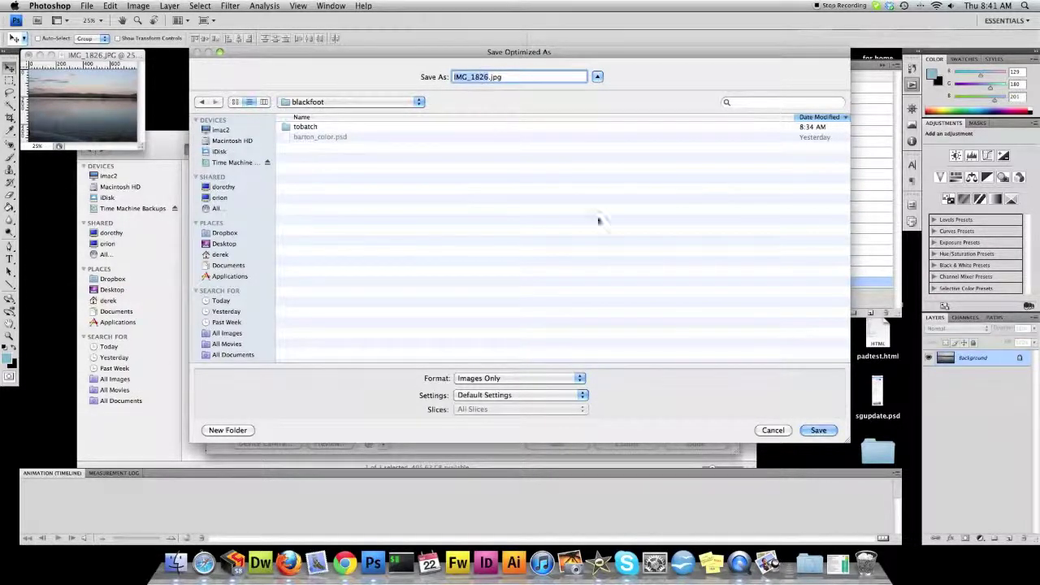
left_click(830, 434)
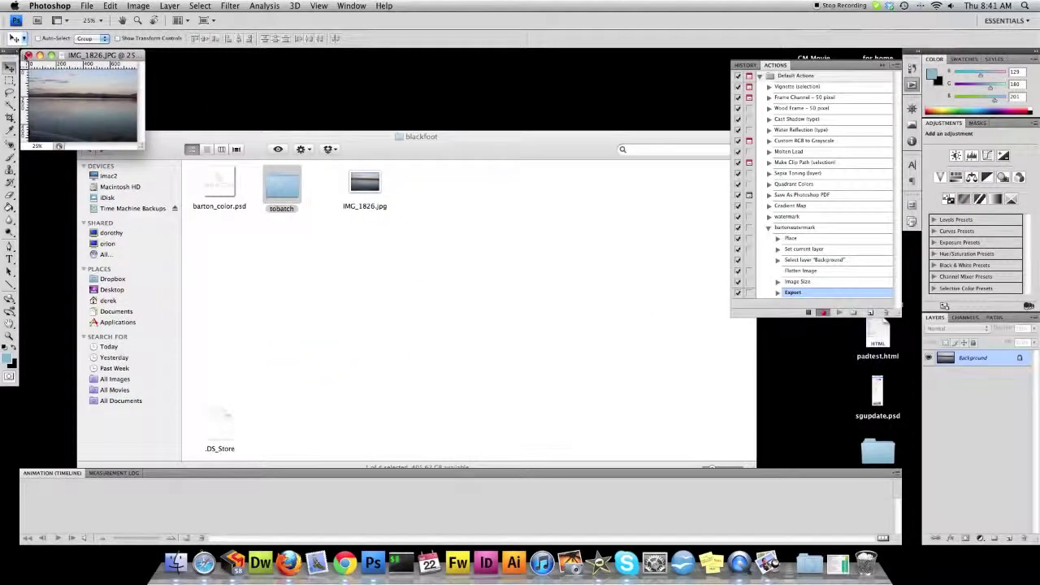
Close IMG_1826 with Don't Save, then stop recording the bartonwatermark action.
left_click(28, 56)
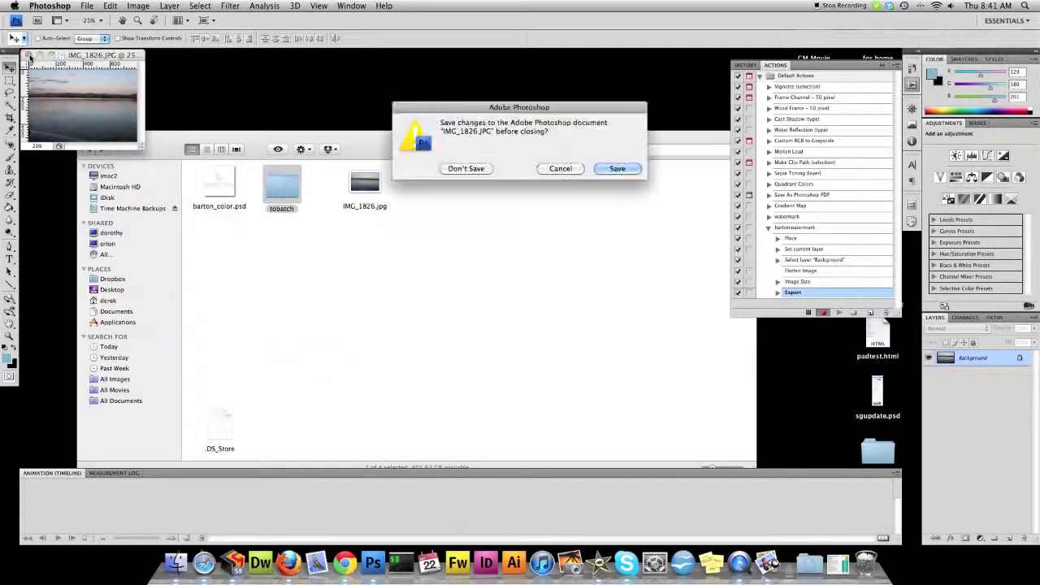
left_click(468, 169)
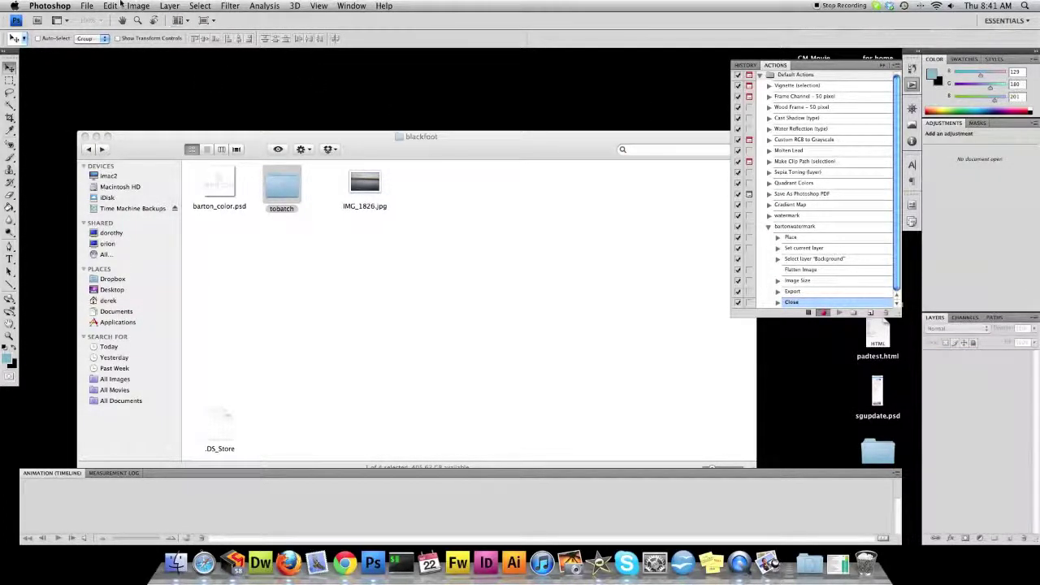
left_click(89, 7)
mouse_move(110, 7)
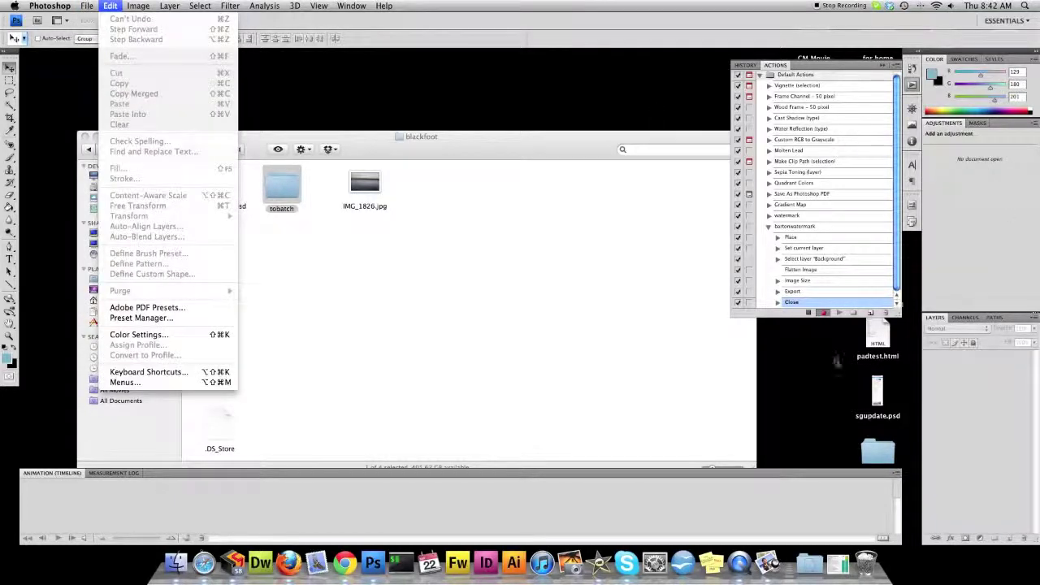
key("super+h")
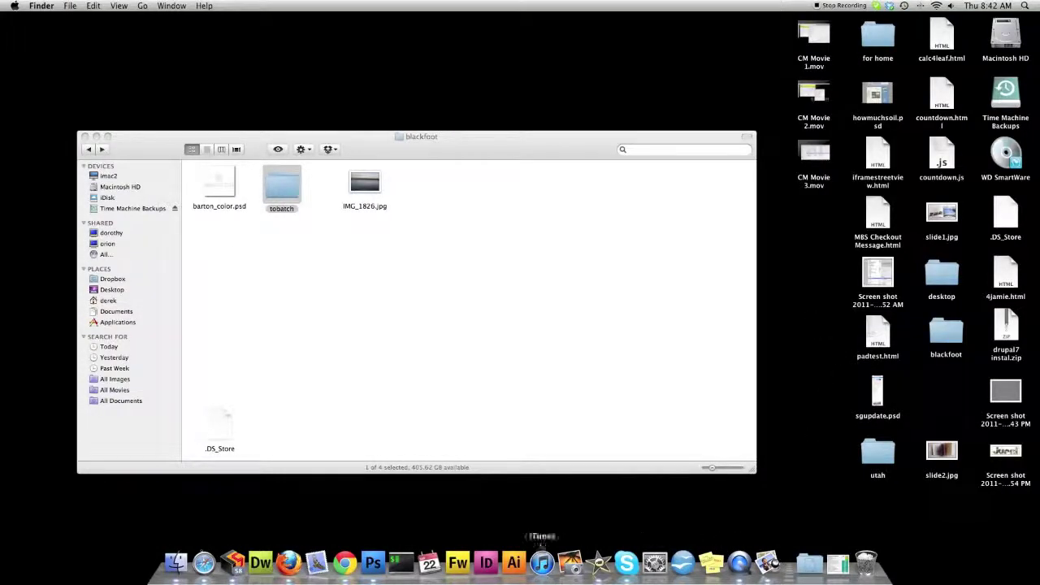
left_click(378, 557)
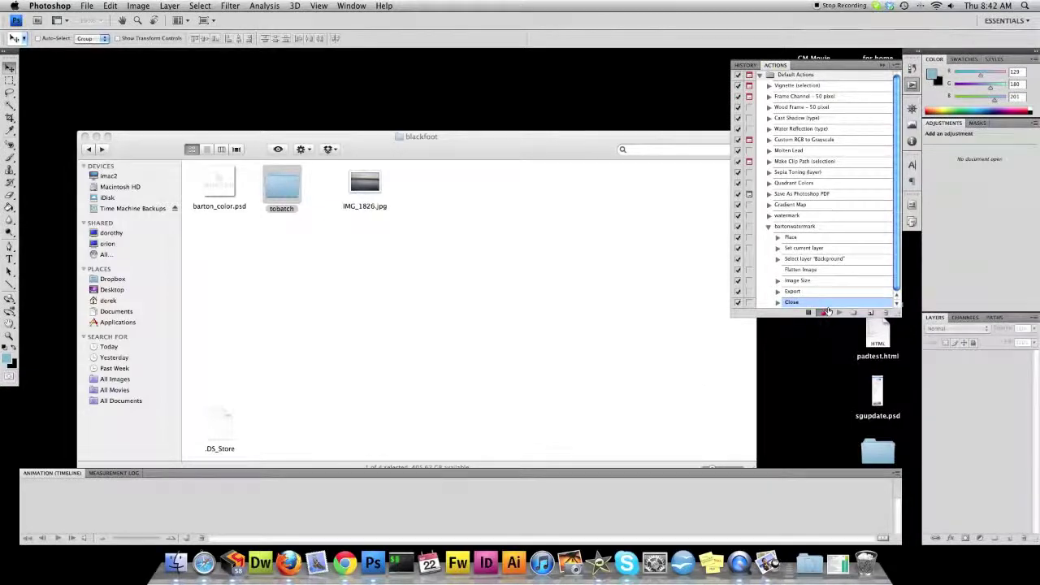
left_click(809, 313)
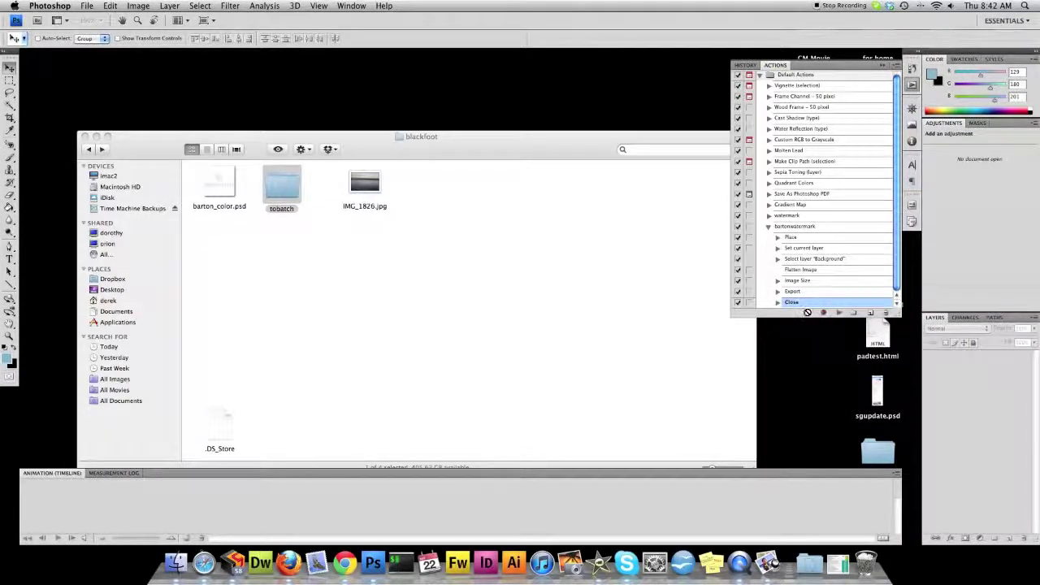
Set up a Batch with Override Action Save As off and Destination set to None.
left_click(86, 6)
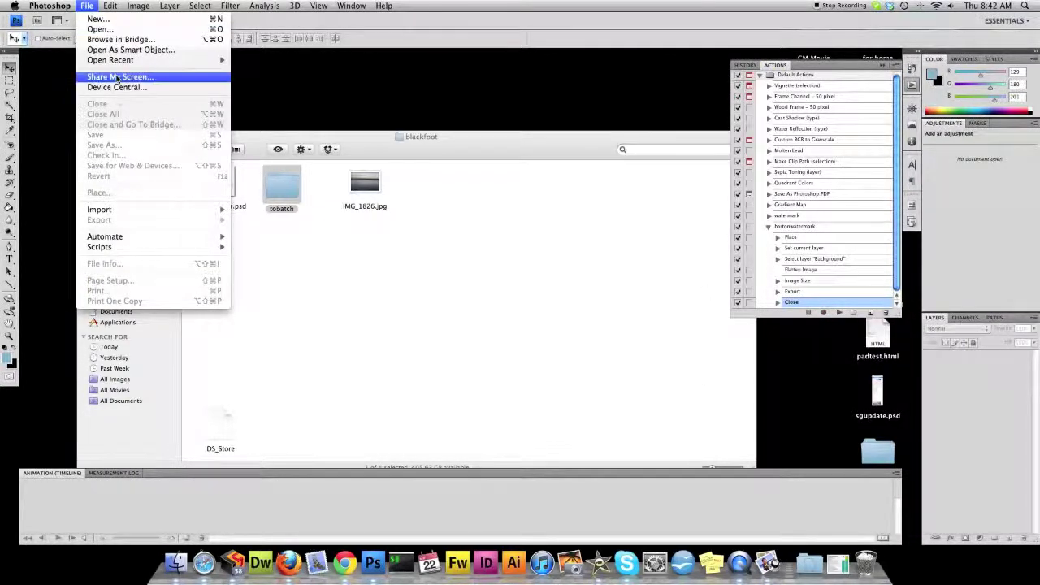
mouse_move(120, 63)
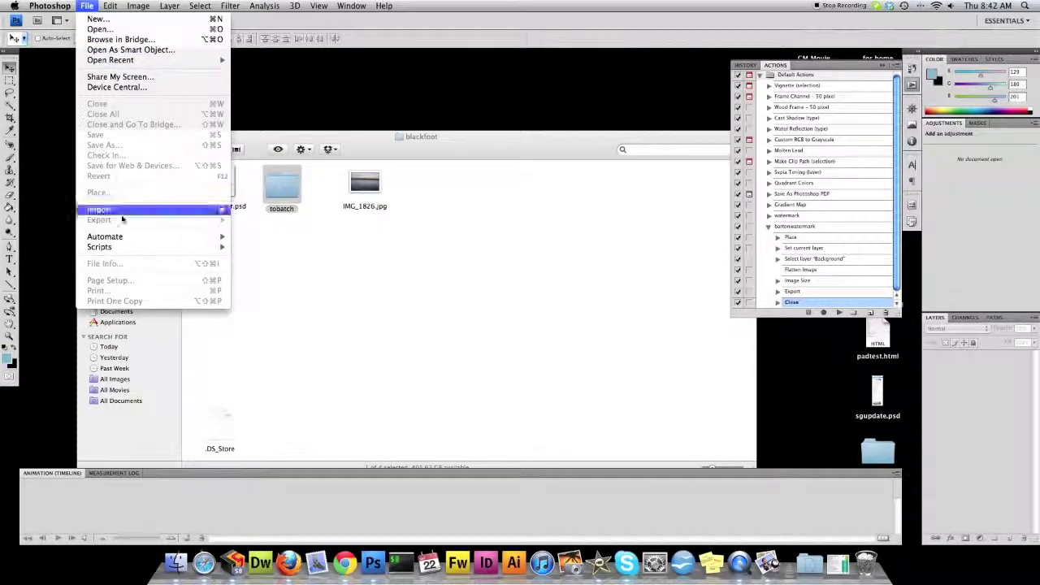
mouse_move(130, 237)
left_click(244, 237)
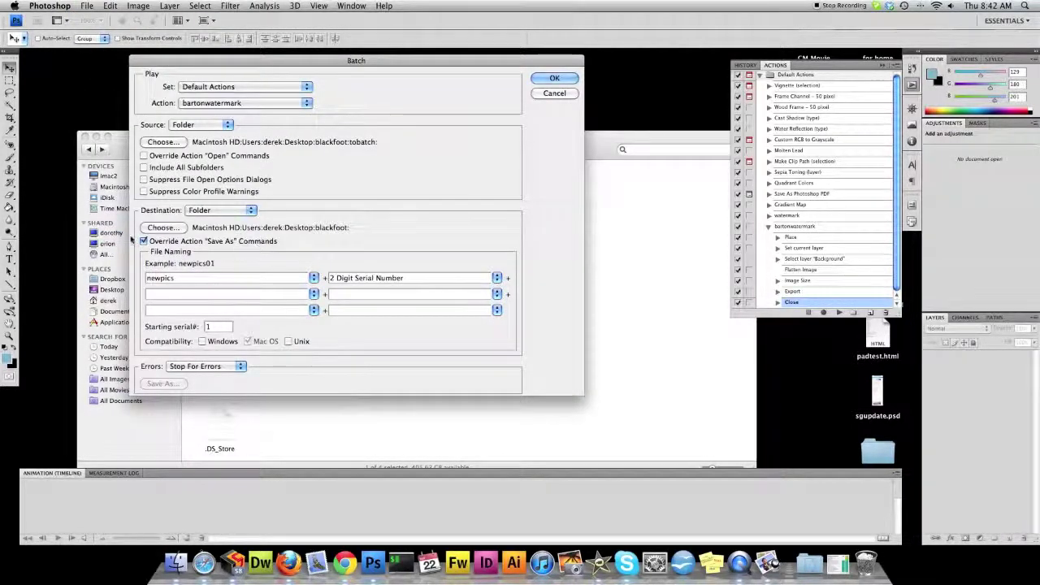
left_click(143, 241)
left_click(193, 213)
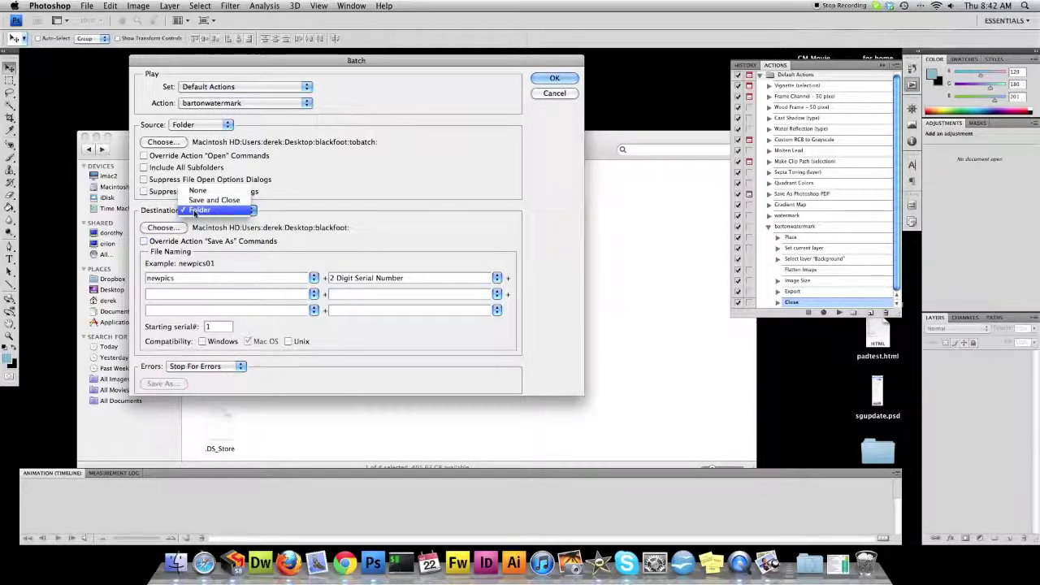
left_click(196, 192)
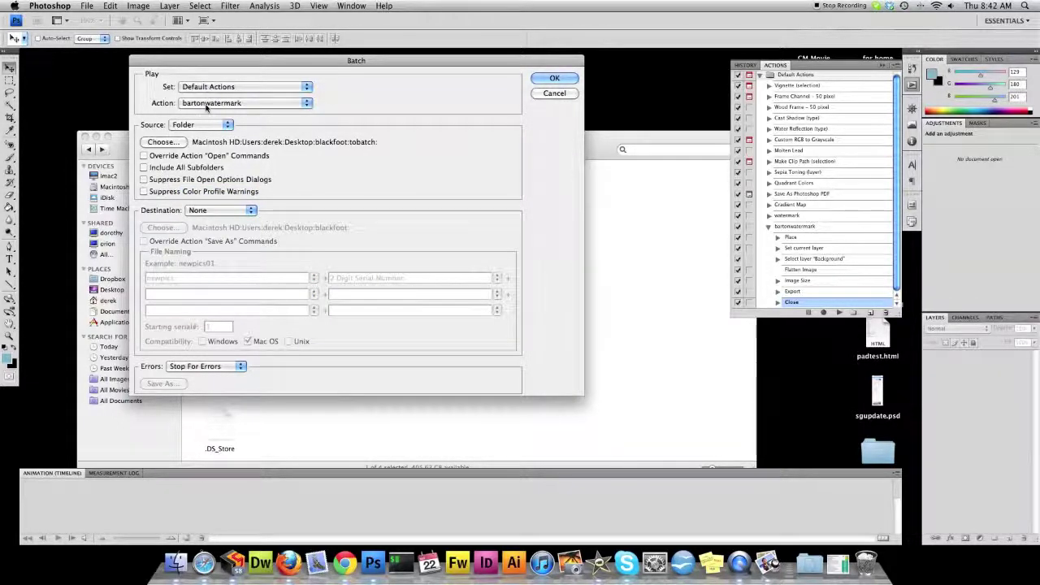
Choose tobatch as the batch source folder and start the bartonwatermark run.
left_click(164, 143)
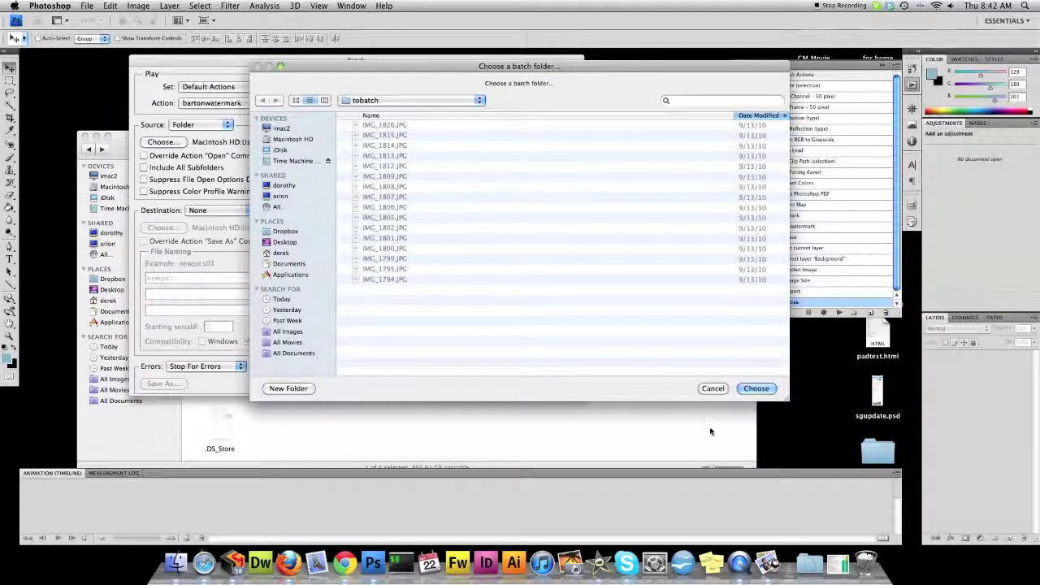
left_click(366, 100)
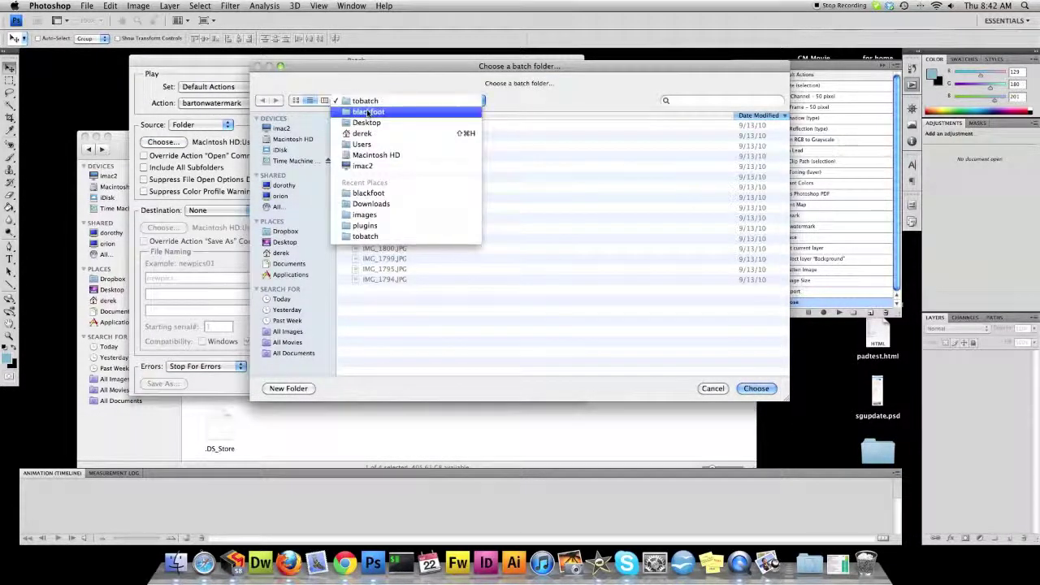
left_click(365, 101)
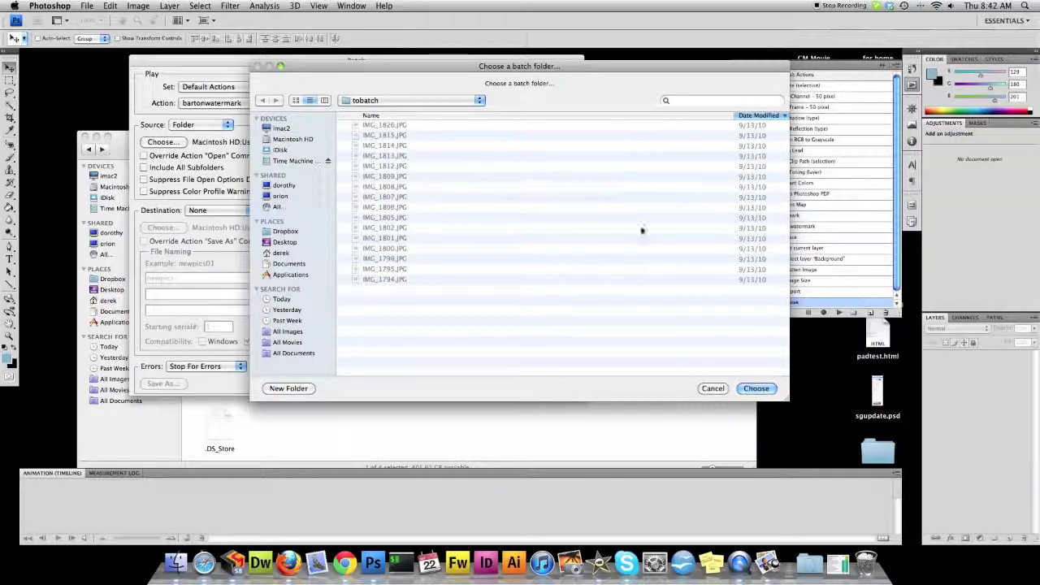
left_click(754, 392)
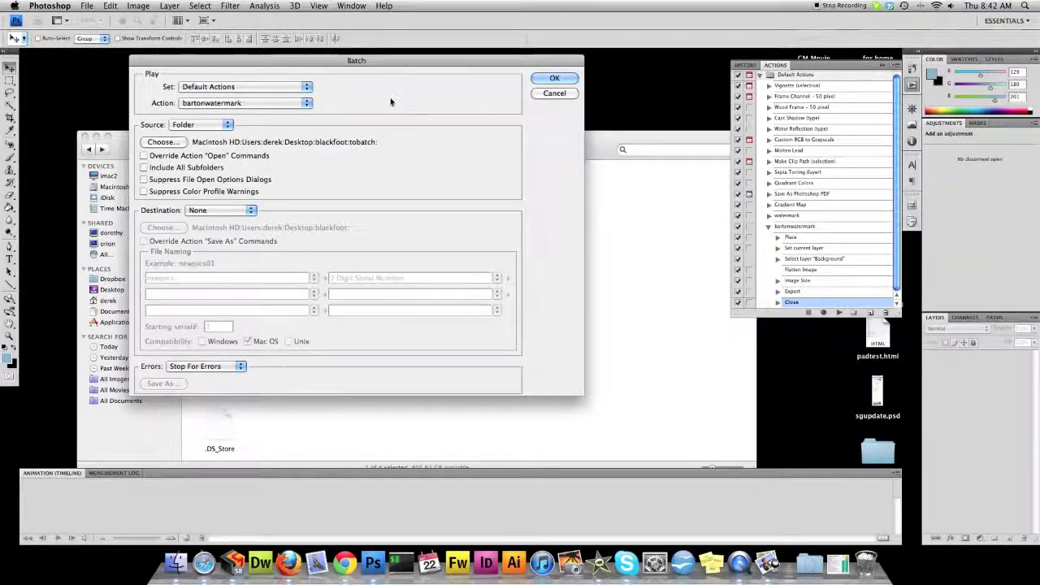
left_click(554, 78)
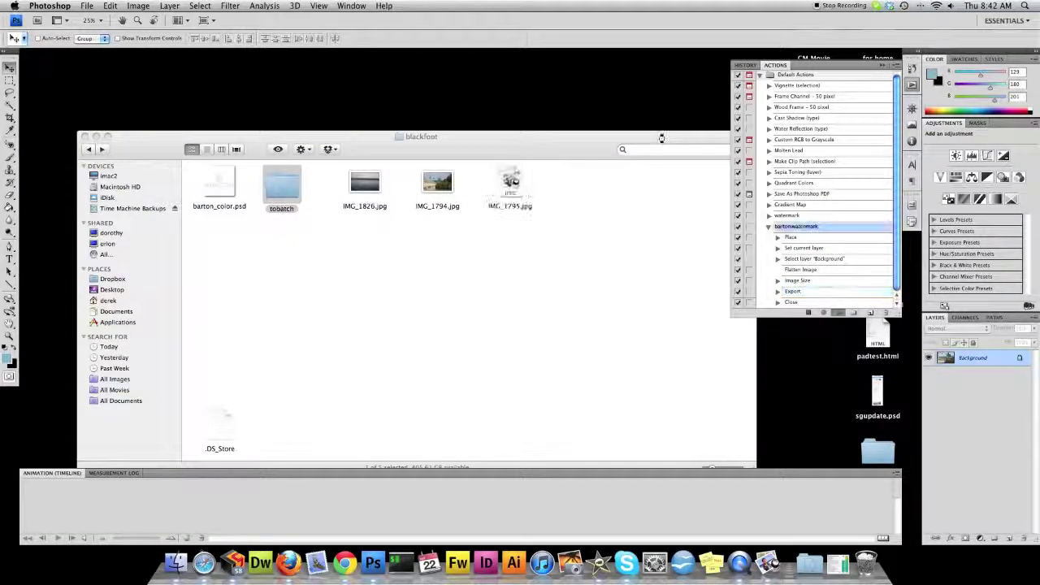
Move the blackfoot folder window right and select IMG_1795.jpg to watch new files arrive.
left_click_drag(664, 137, 745, 144)
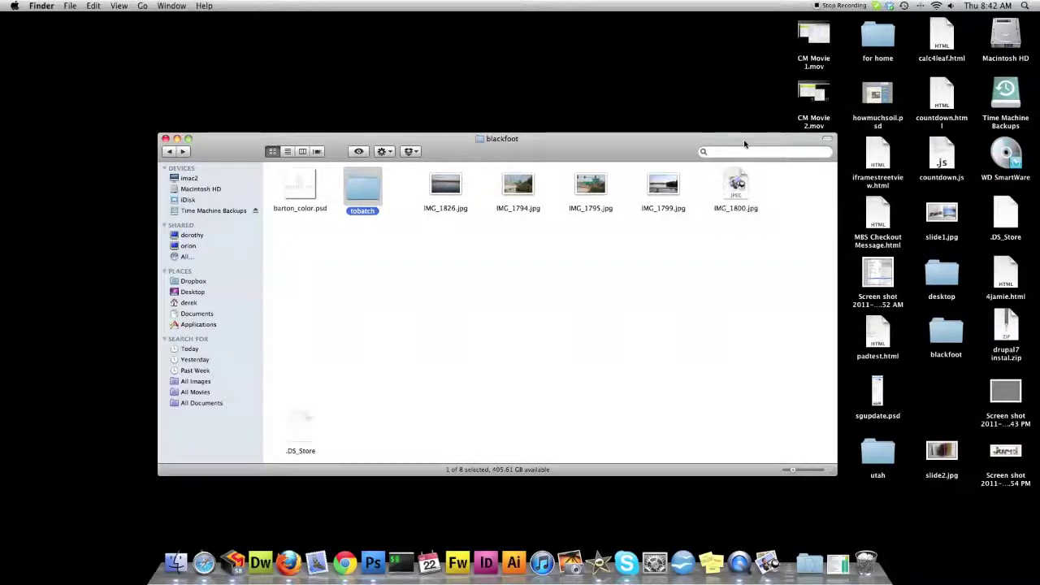
left_click(591, 195)
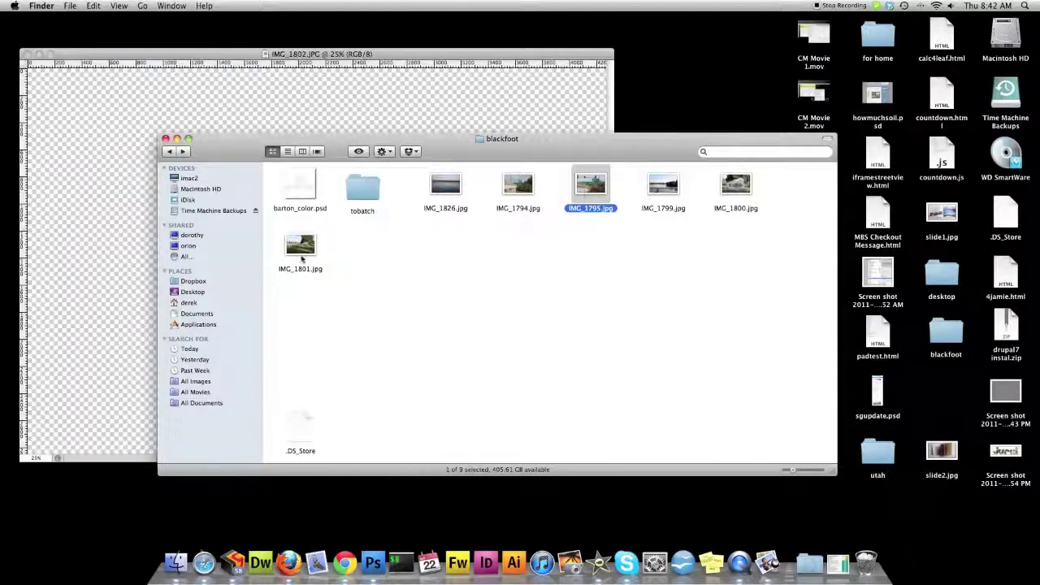
View IMG_1801, IMG_1799 and IMG_1800 in Preview, closing each after checking.
left_click(301, 245)
double_click(303, 248)
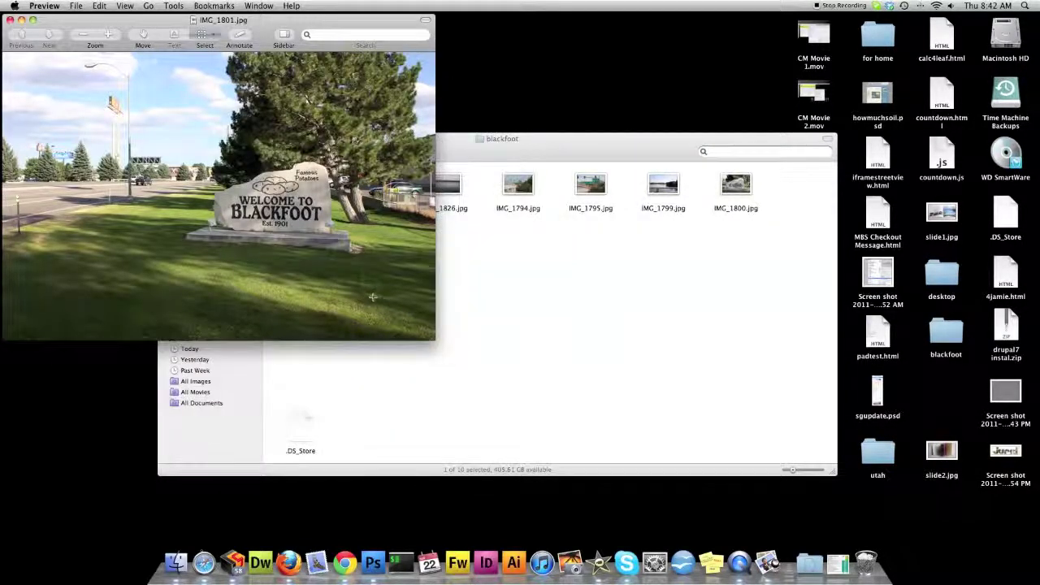
left_click(9, 20)
left_click(663, 185)
double_click(668, 185)
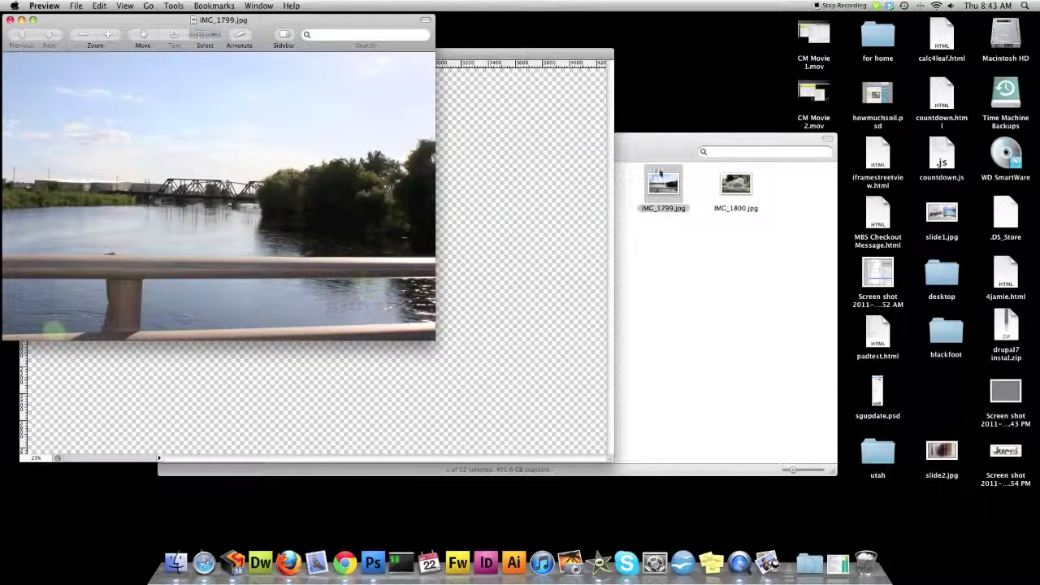
left_click(10, 20)
double_click(735, 185)
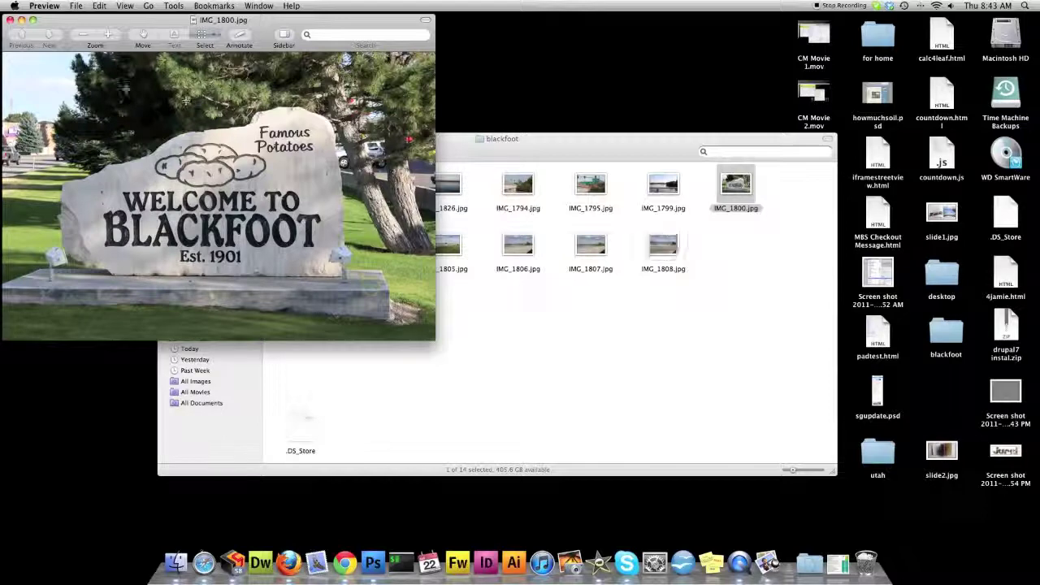
left_click(10, 19)
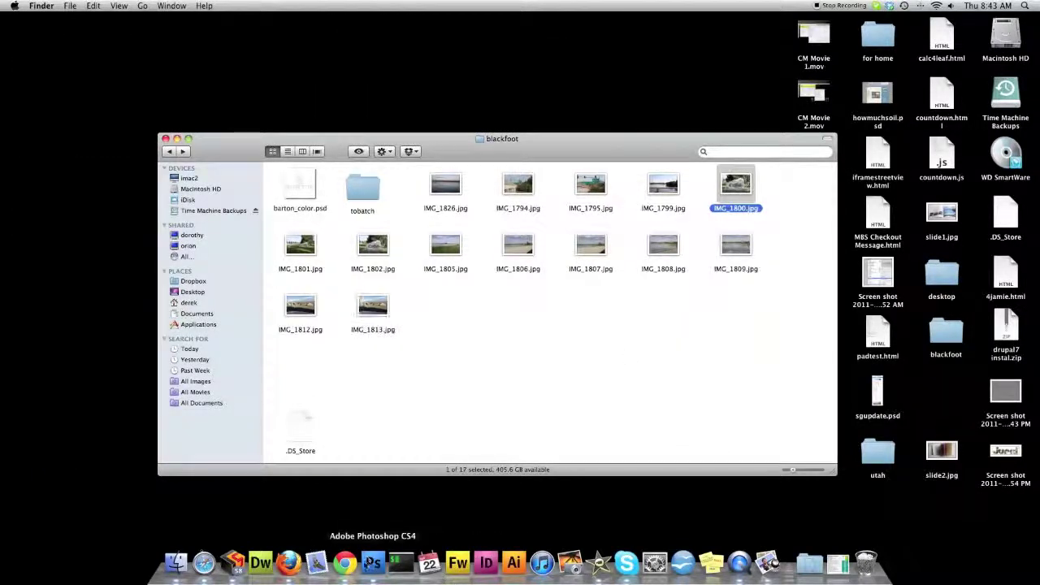
left_click(371, 563)
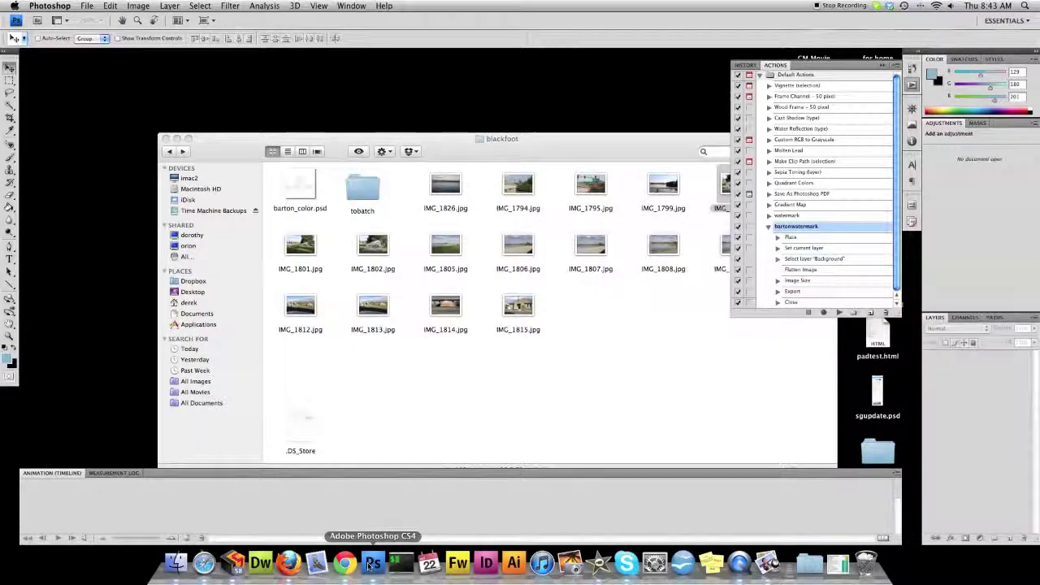
left_click(611, 363)
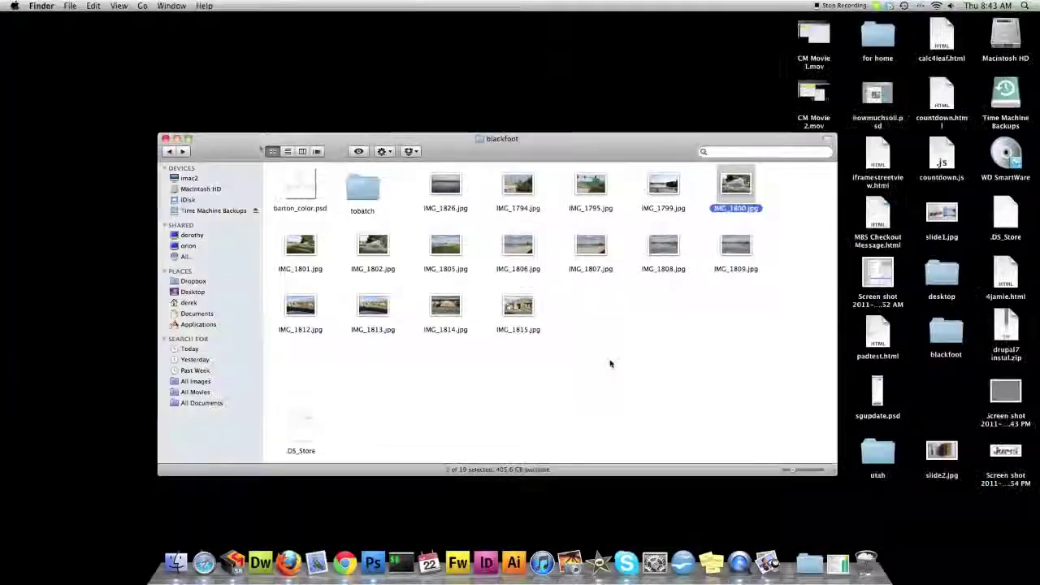